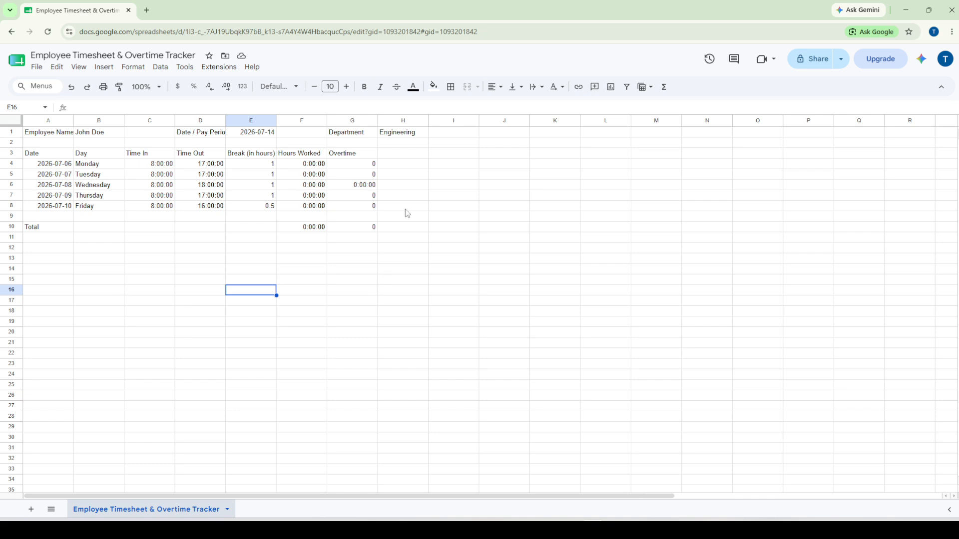
Step: Examine Wednesday's Overtime and Hours Worked formulas in G6 and F6 along with the time and break cells they draw on
{"action": "left_click", "coordinate": [356, 184]}
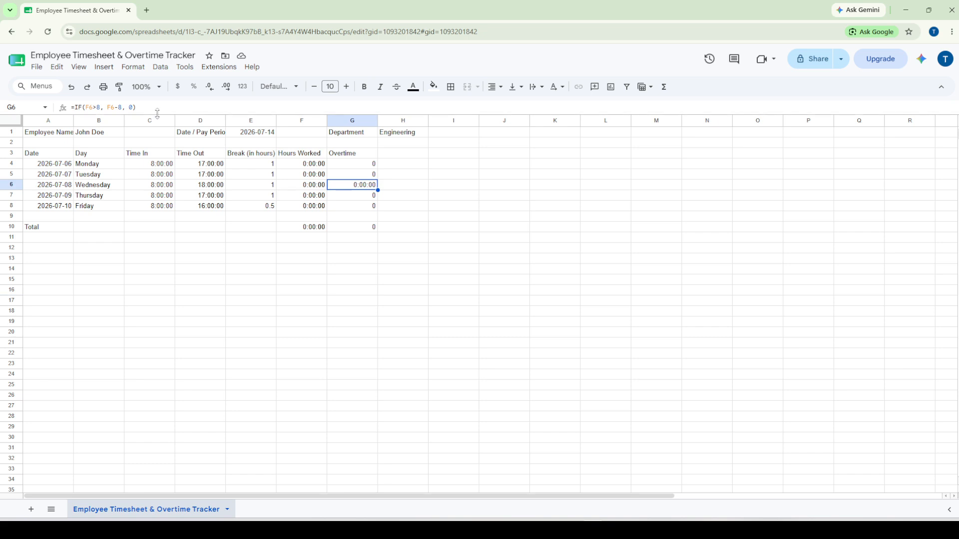
{"action": "left_click", "coordinate": [300, 185]}
{"action": "left_click", "coordinate": [265, 183]}
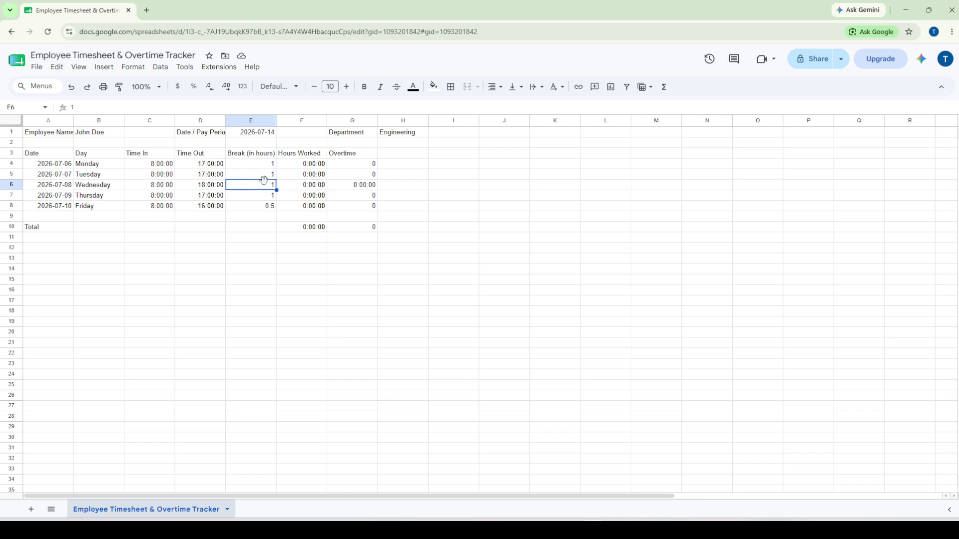
{"action": "left_click", "coordinate": [215, 176]}
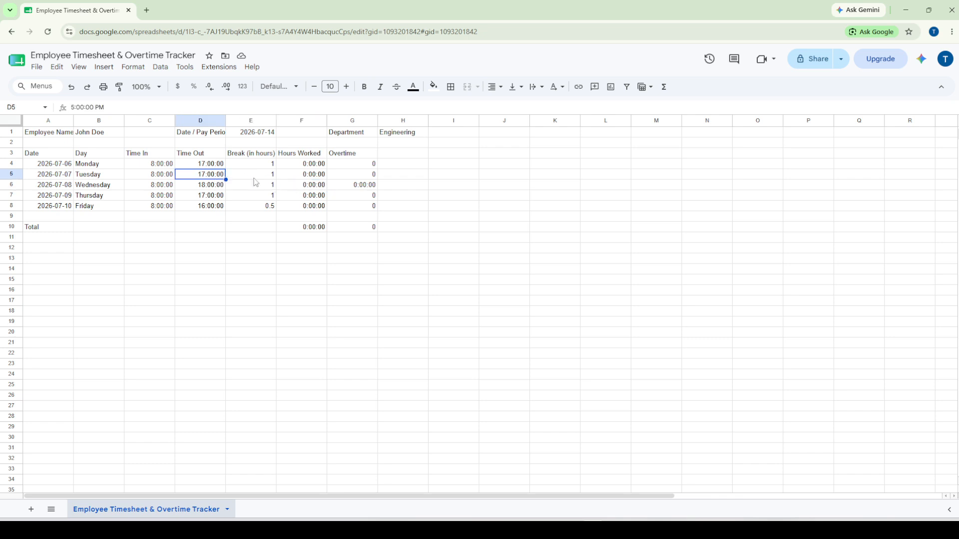
{"action": "left_click", "coordinate": [308, 185]}
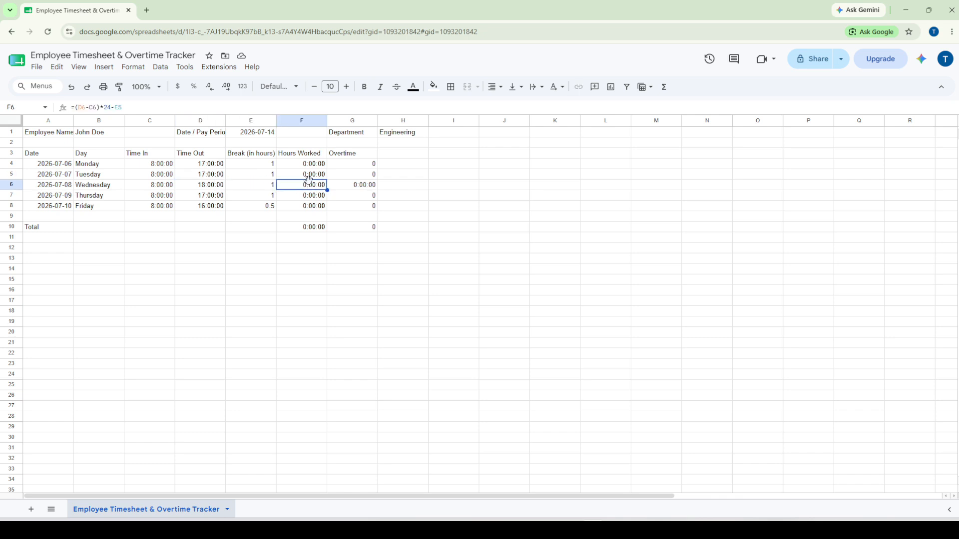
{"action": "left_click", "coordinate": [210, 178]}
{"action": "left_click", "coordinate": [166, 179]}
{"action": "left_click", "coordinate": [214, 184]}
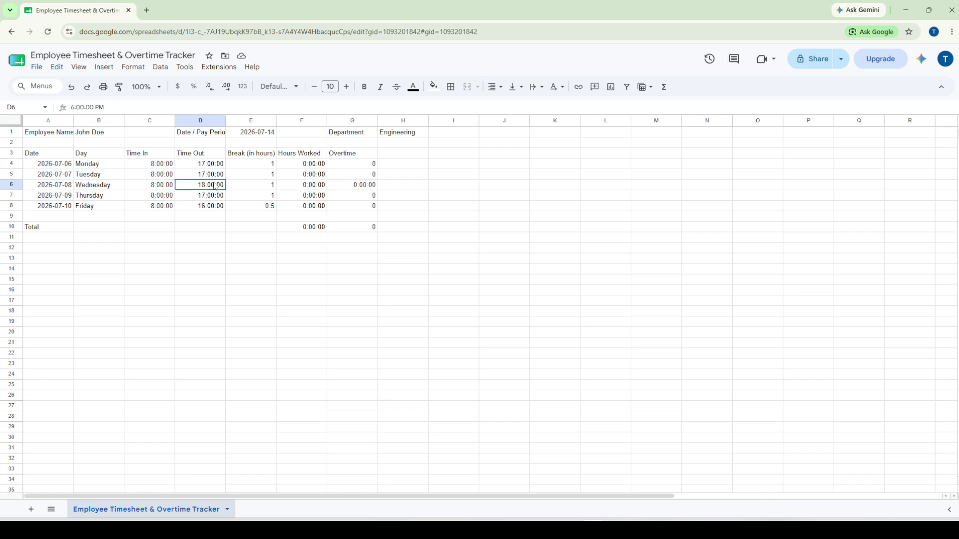
{"action": "left_click", "coordinate": [312, 185]}
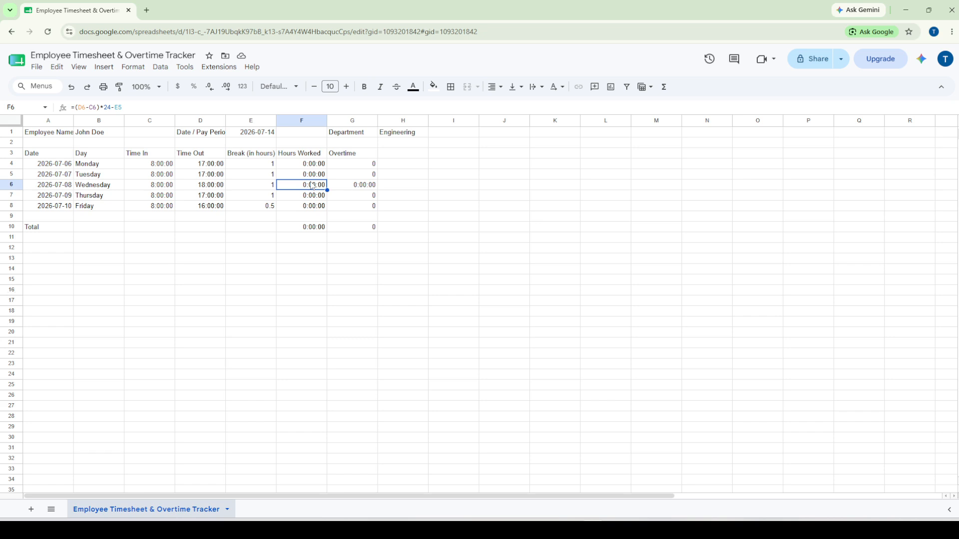
{"action": "left_click_drag", "start_coordinate": [131, 108], "coordinate": [55, 112]}
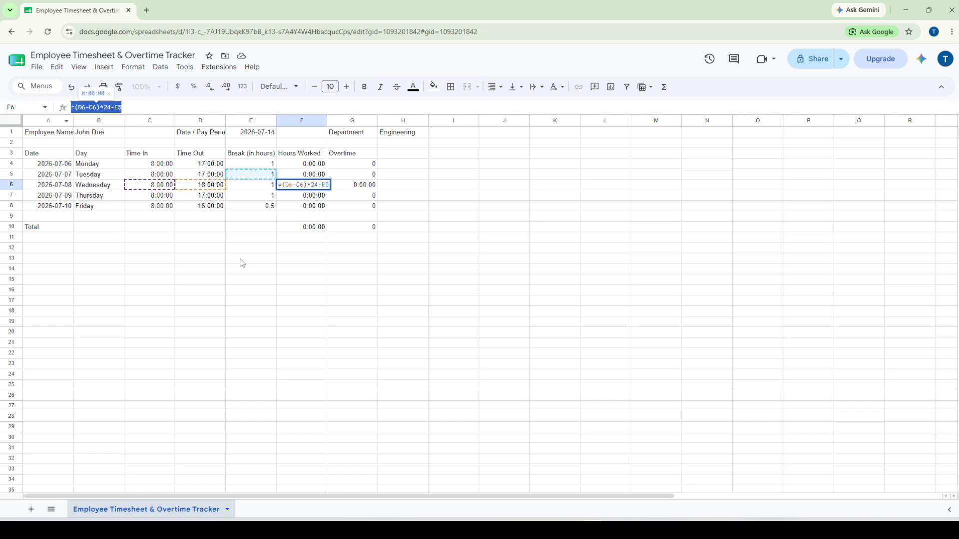
{"action": "left_click", "coordinate": [300, 254]}
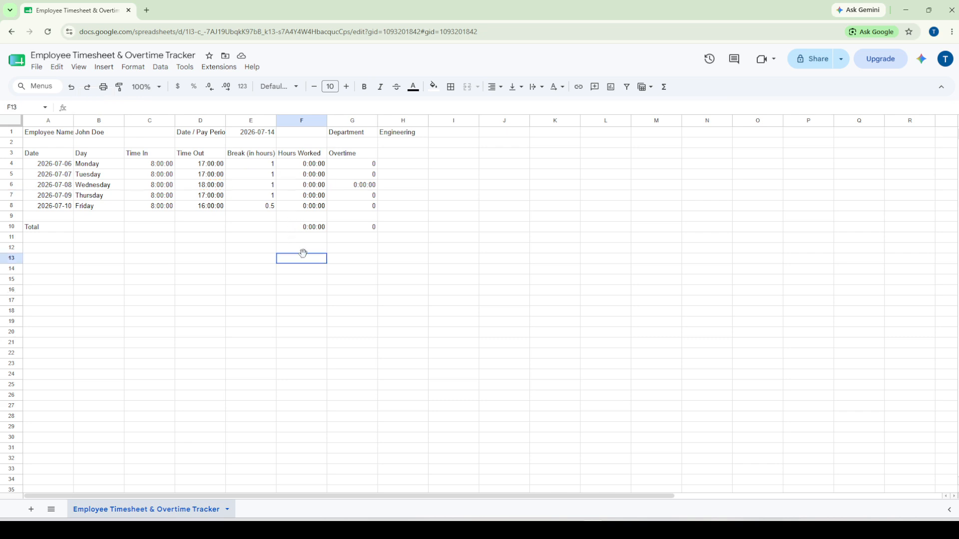
Step: Inspect the Hours Worked formulas for Monday in F4 and Thursday in F7, checking which break cell each one references
{"action": "left_click", "coordinate": [300, 165]}
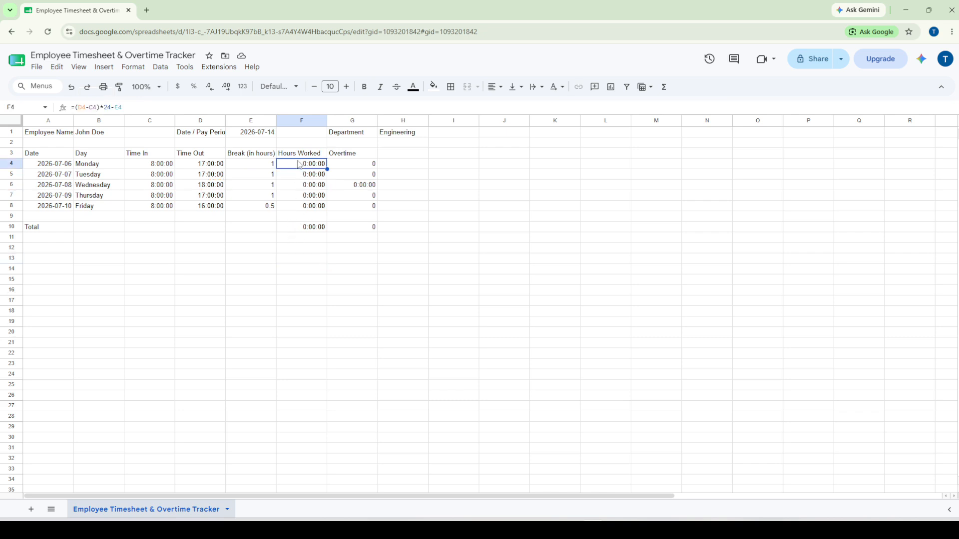
{"action": "left_click", "coordinate": [138, 108]}
{"action": "key", "text": "ctrl+a"}
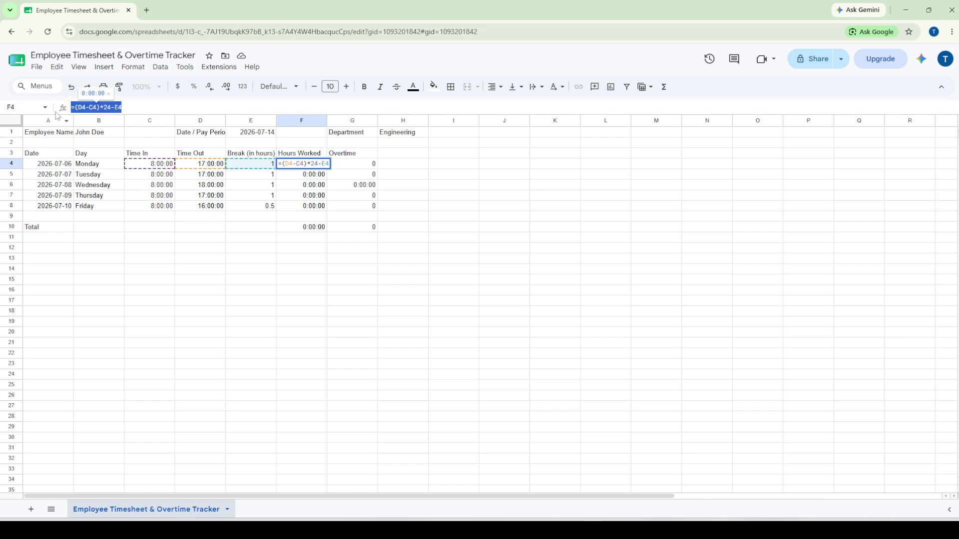
{"action": "left_click", "coordinate": [244, 248]}
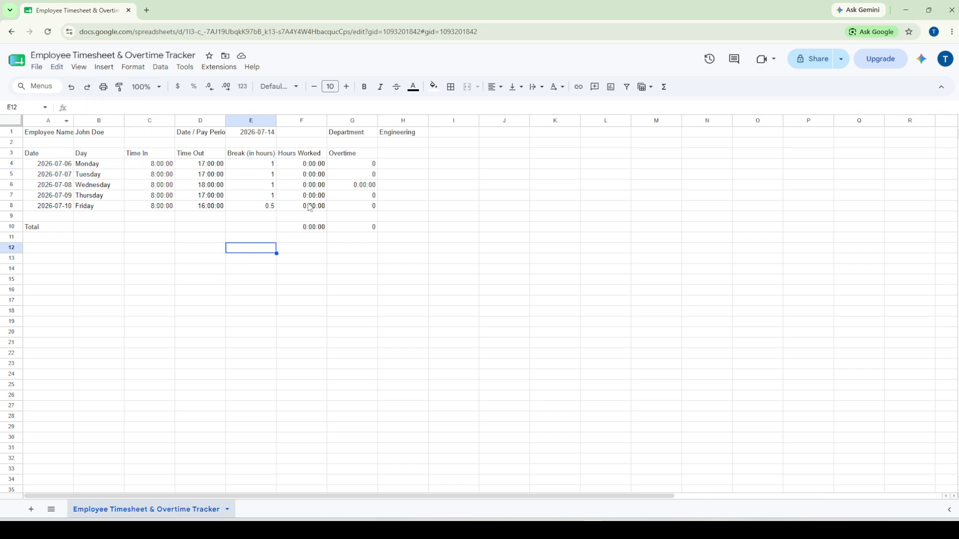
{"action": "left_click", "coordinate": [305, 196]}
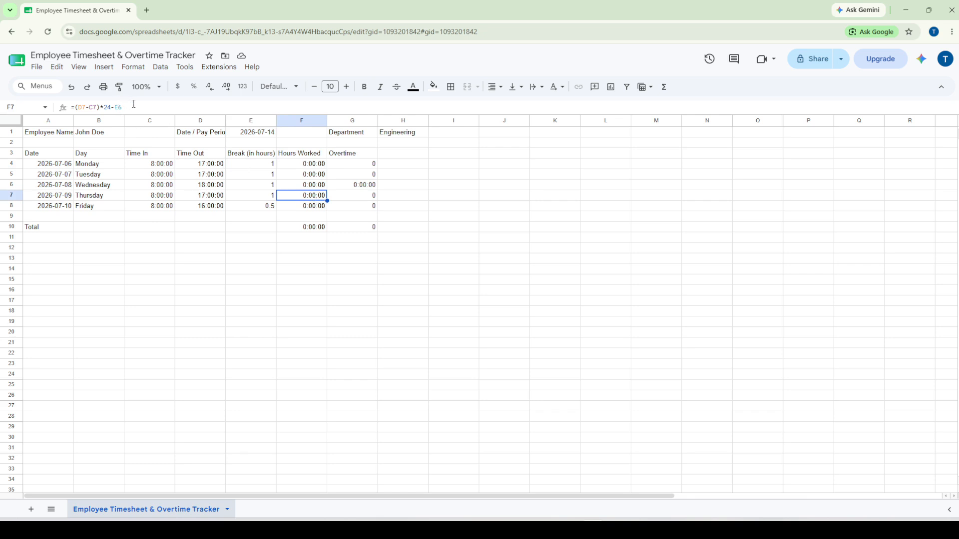
{"action": "left_click_drag", "start_coordinate": [134, 104], "coordinate": [69, 107]}
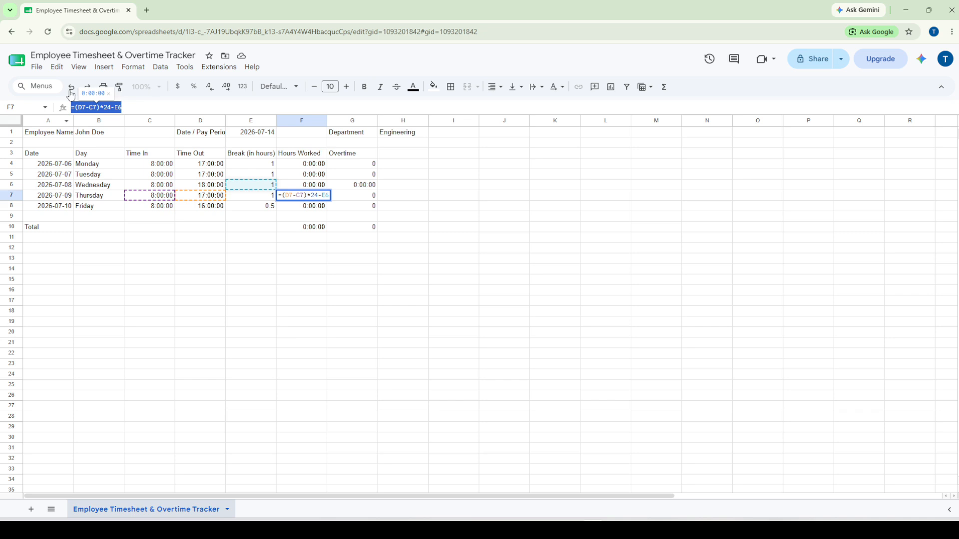
{"action": "left_click", "coordinate": [299, 305]}
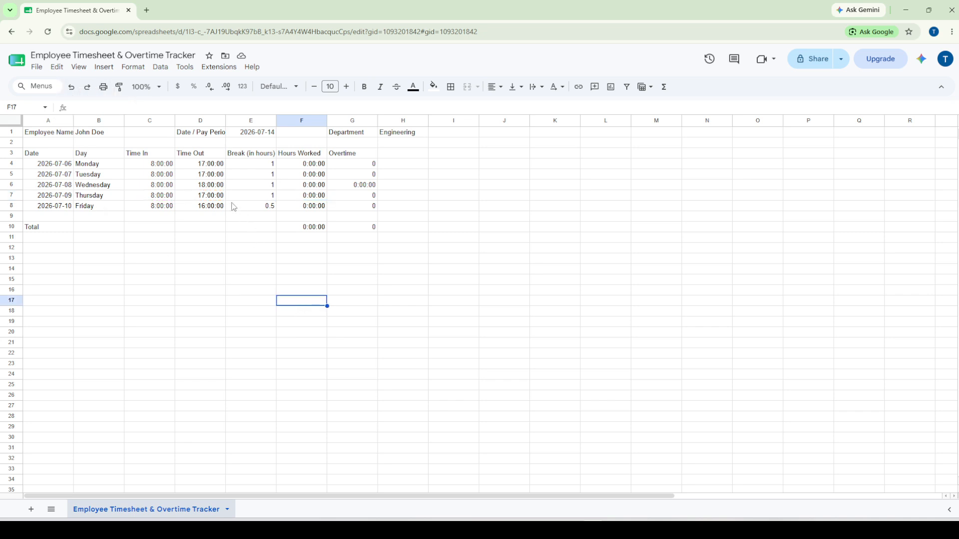
Step: Check Friday's time entries and compare the formulas in F8, the total F10, F7 and F6
{"action": "left_click", "coordinate": [214, 208]}
{"action": "left_click", "coordinate": [167, 208]}
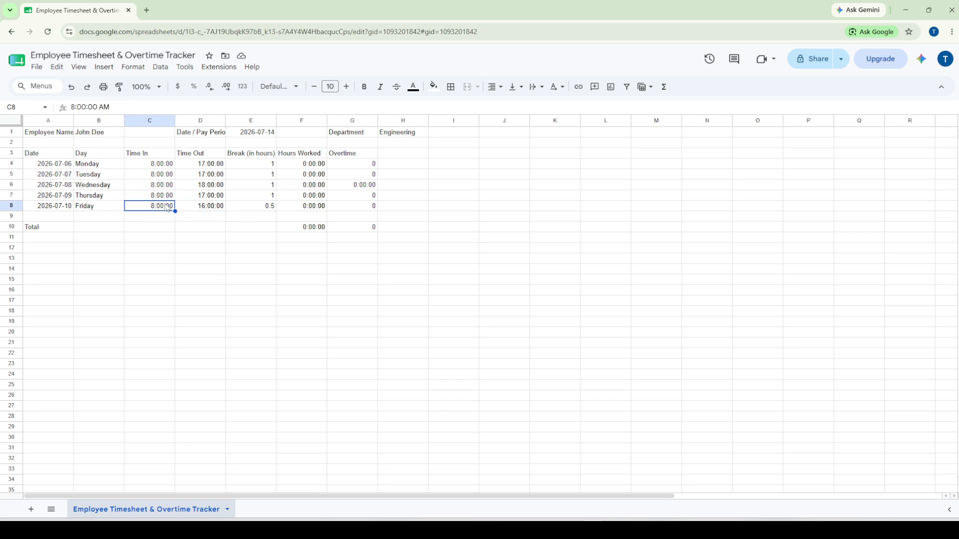
{"action": "left_click", "coordinate": [314, 219]}
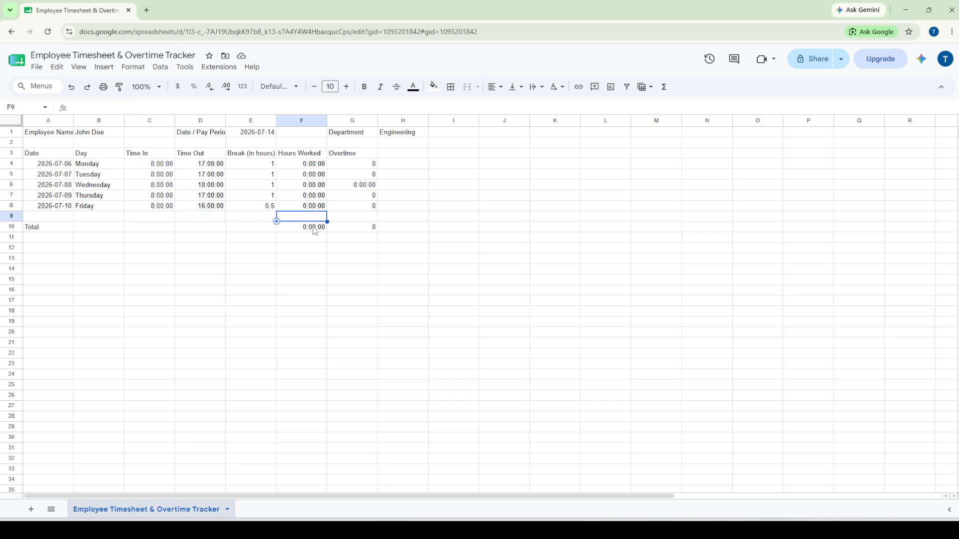
{"action": "left_click", "coordinate": [303, 206]}
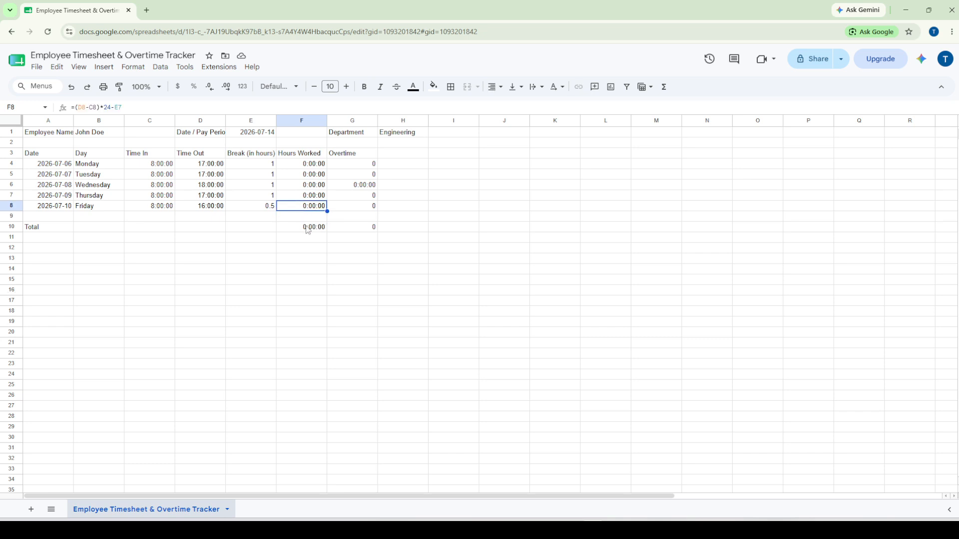
{"action": "left_click", "coordinate": [309, 230]}
{"action": "left_click", "coordinate": [306, 197]}
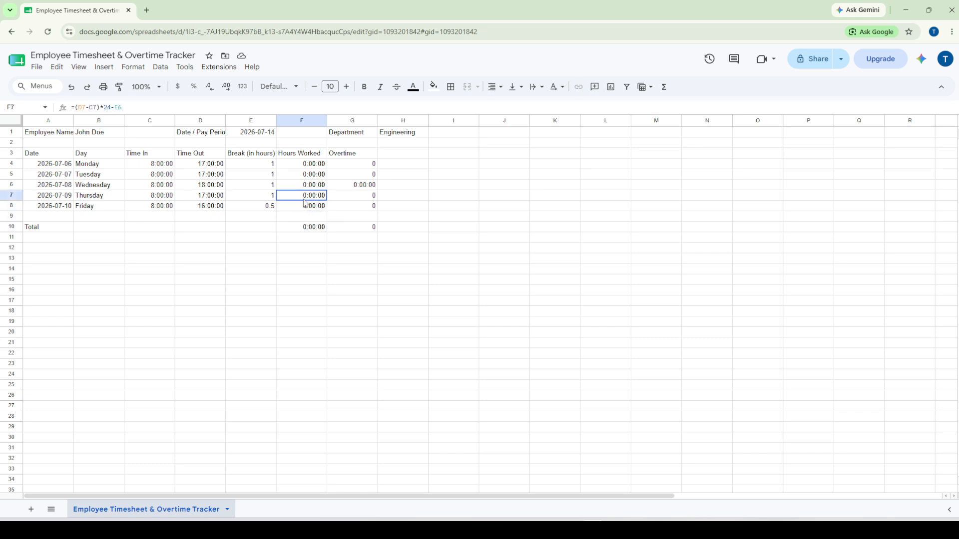
{"action": "left_click", "coordinate": [306, 188]}
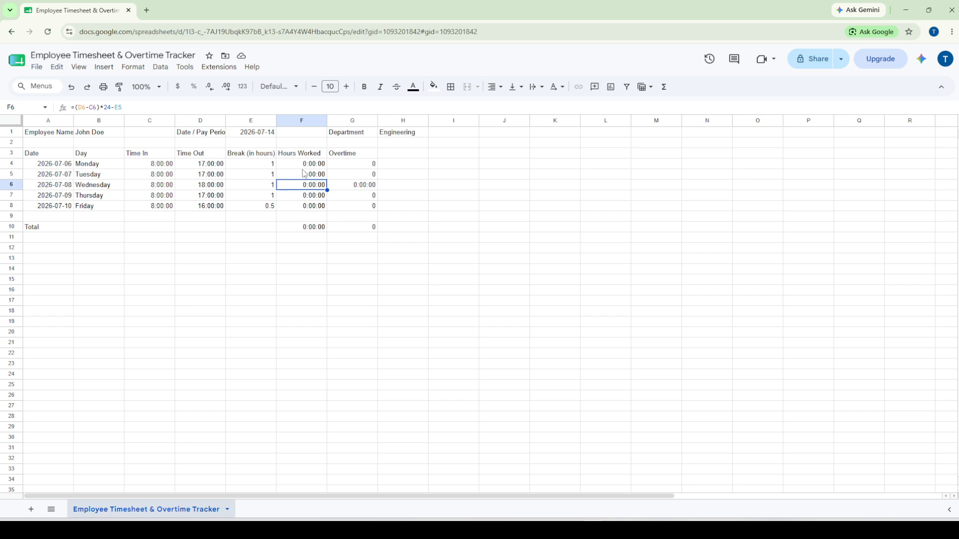
Step: Fill Monday's Hours Worked formula =(D4-C4)*24-E4 from F4 down through F8 so each day uses its own row's break
{"action": "left_click", "coordinate": [211, 165]}
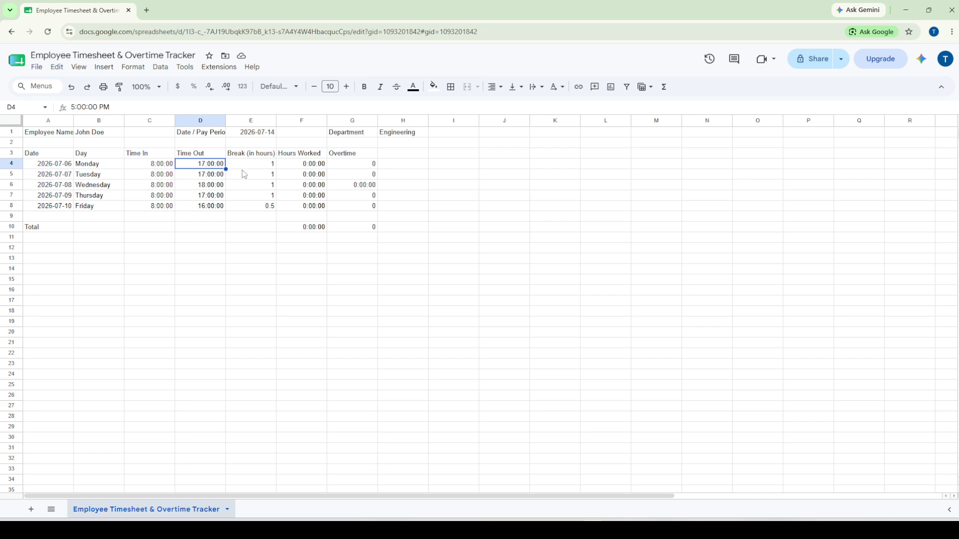
{"action": "left_click", "coordinate": [306, 167]}
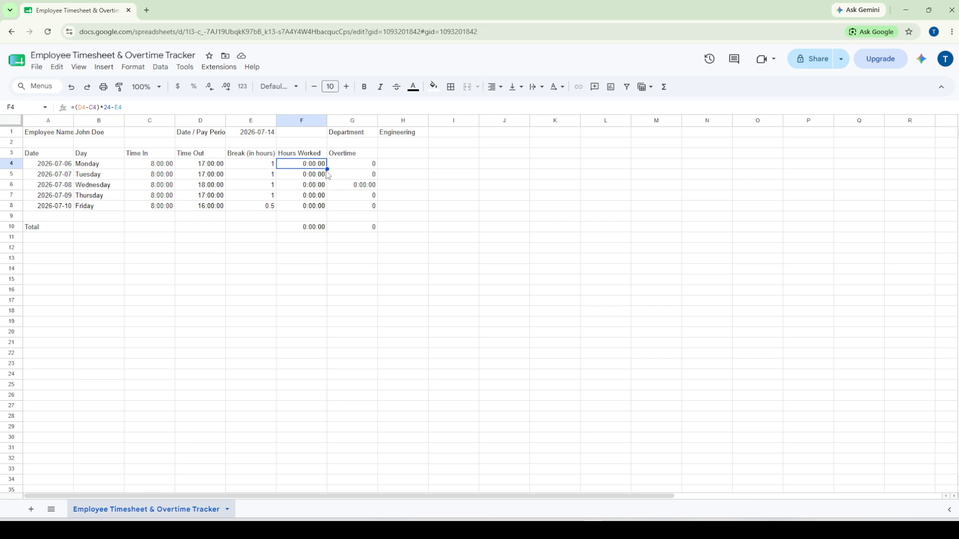
{"action": "left_click_drag", "start_coordinate": [328, 169], "coordinate": [327, 207]}
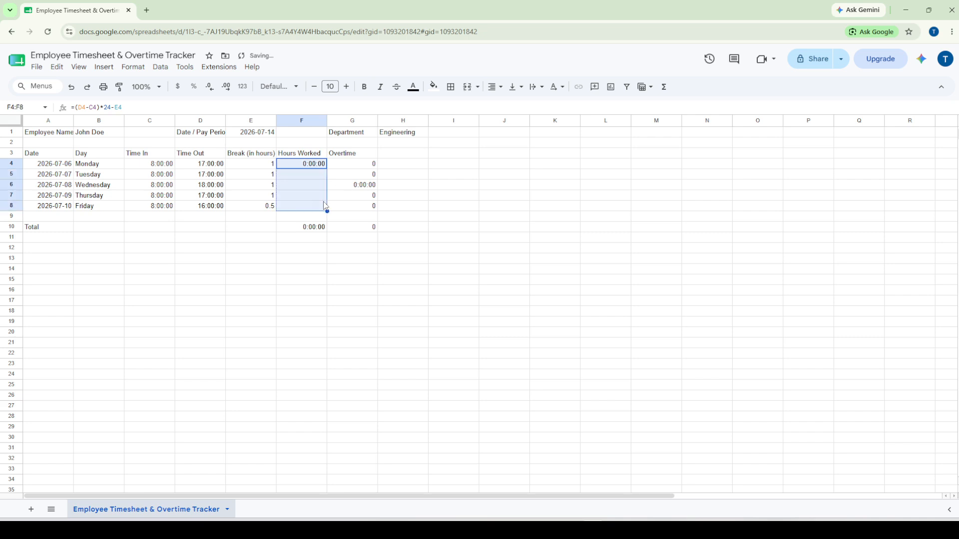
{"action": "left_click", "coordinate": [406, 258]}
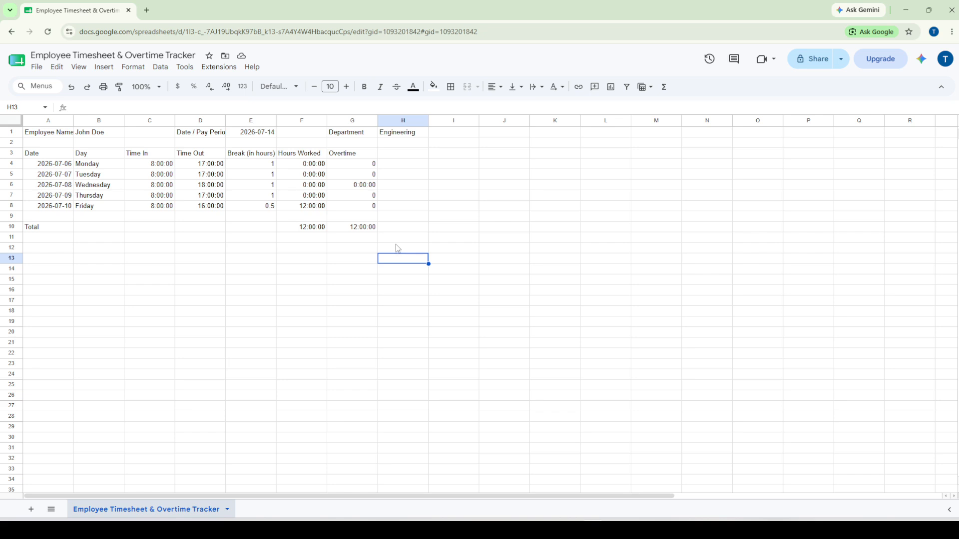
Step: Review the break entries, Wednesday's hours formula, Monday's overtime formula and the SUM range of the Hours Worked total in F10
{"action": "left_click", "coordinate": [264, 166]}
{"action": "left_click", "coordinate": [269, 185]}
{"action": "left_click", "coordinate": [280, 189]}
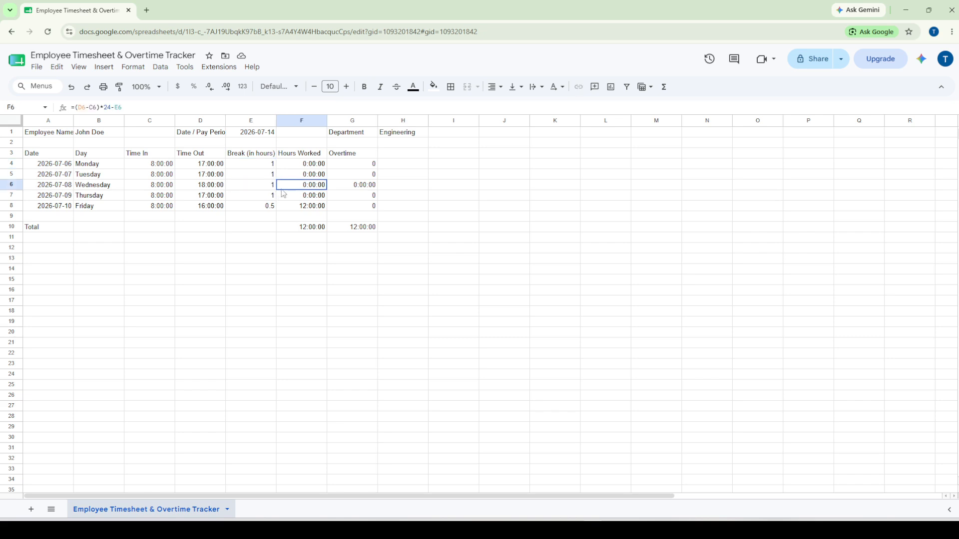
{"action": "left_click", "coordinate": [362, 167]}
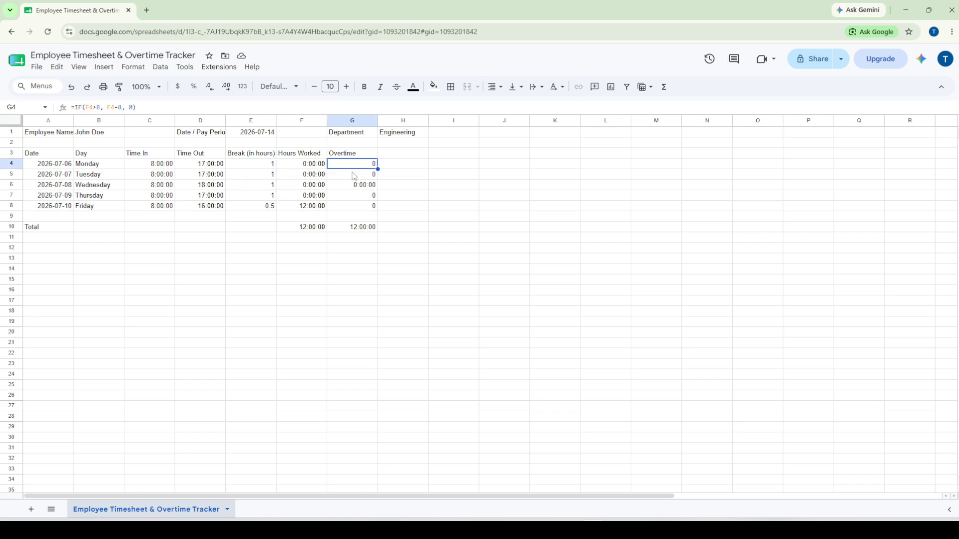
{"action": "left_click", "coordinate": [318, 218]}
{"action": "left_click", "coordinate": [320, 228]}
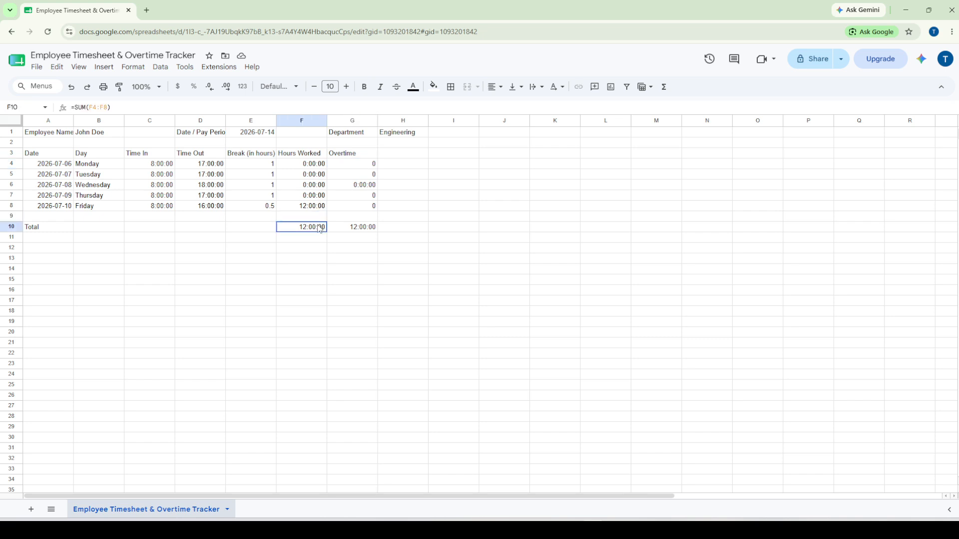
{"action": "triple_click", "coordinate": [147, 107]}
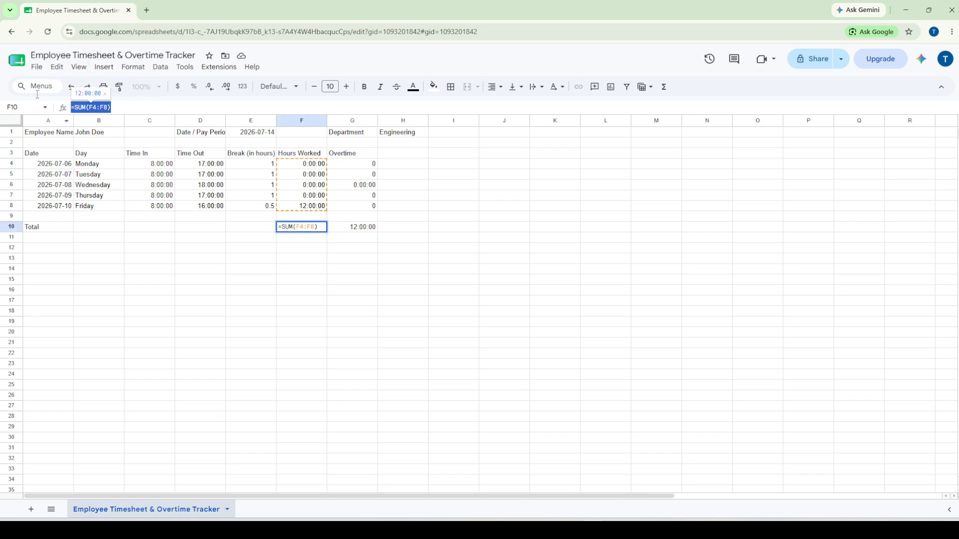
{"action": "left_click", "coordinate": [258, 280]}
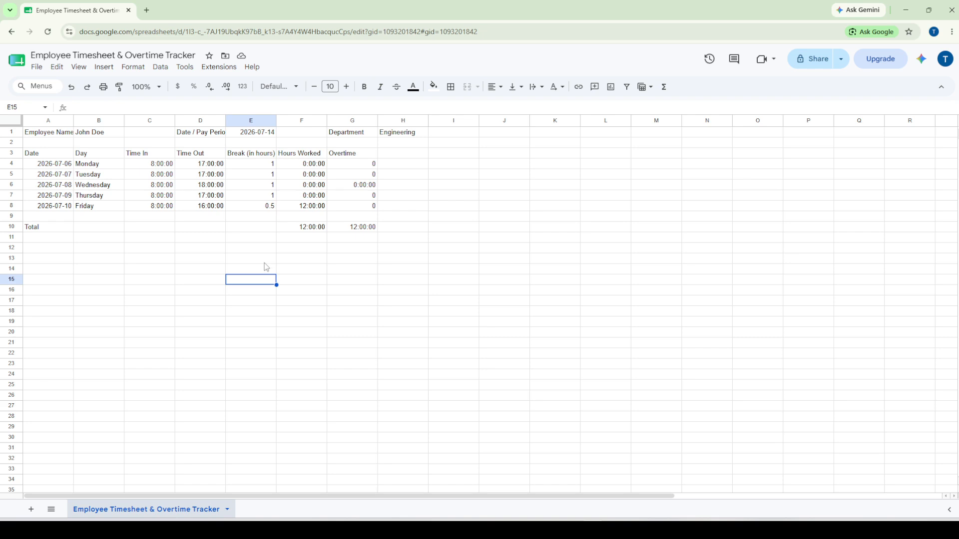
Step: Examine Tuesday's Overtime formula in G5 without changing it
{"action": "left_click", "coordinate": [370, 177]}
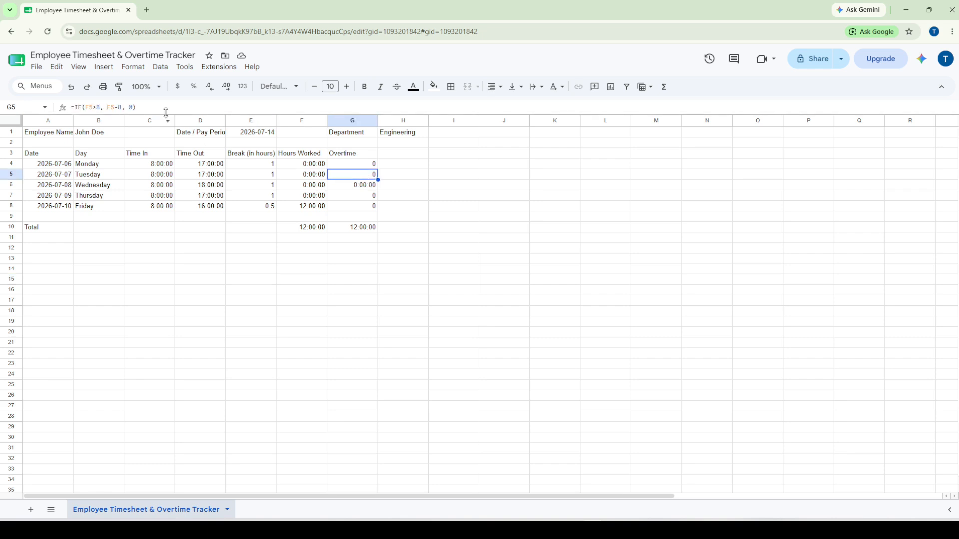
{"action": "left_click_drag", "start_coordinate": [156, 109], "coordinate": [41, 109]}
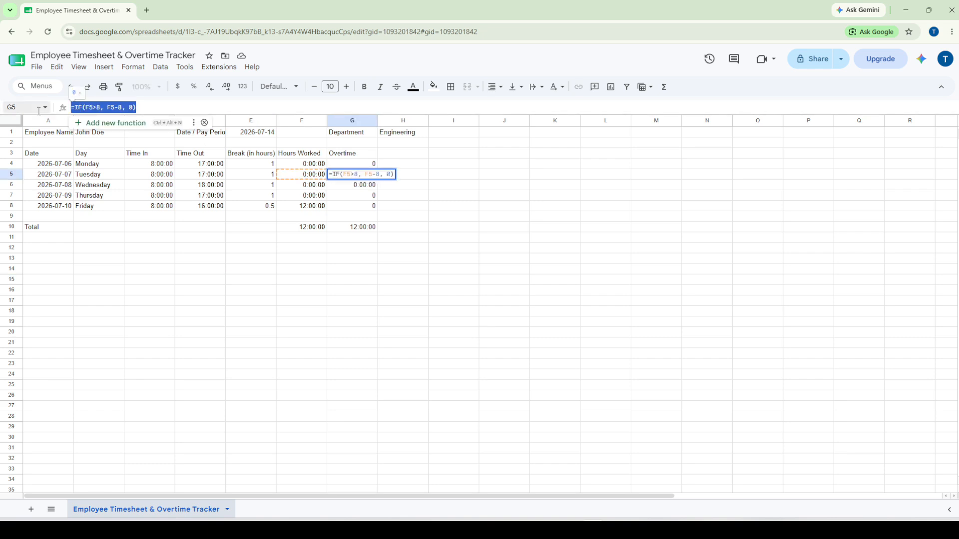
{"action": "left_click", "coordinate": [274, 261]}
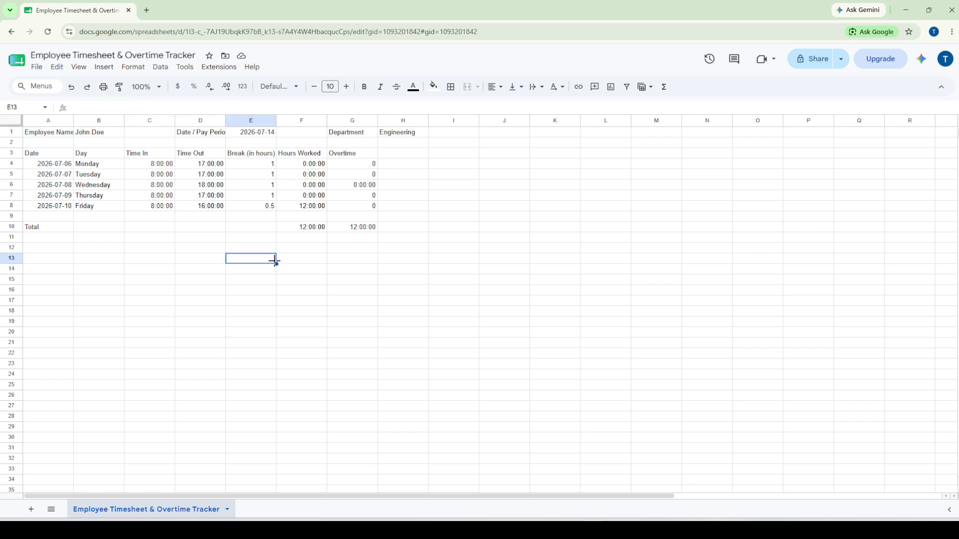